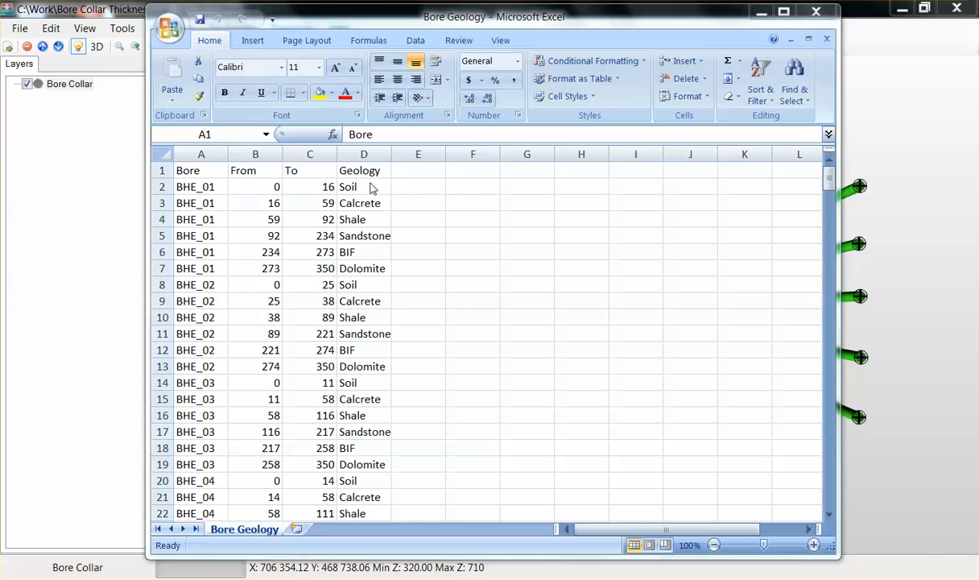
- Review the Bore, From, To and Geology columns of the Bore Geology spreadsheet, then close it
left_click(218, 172)
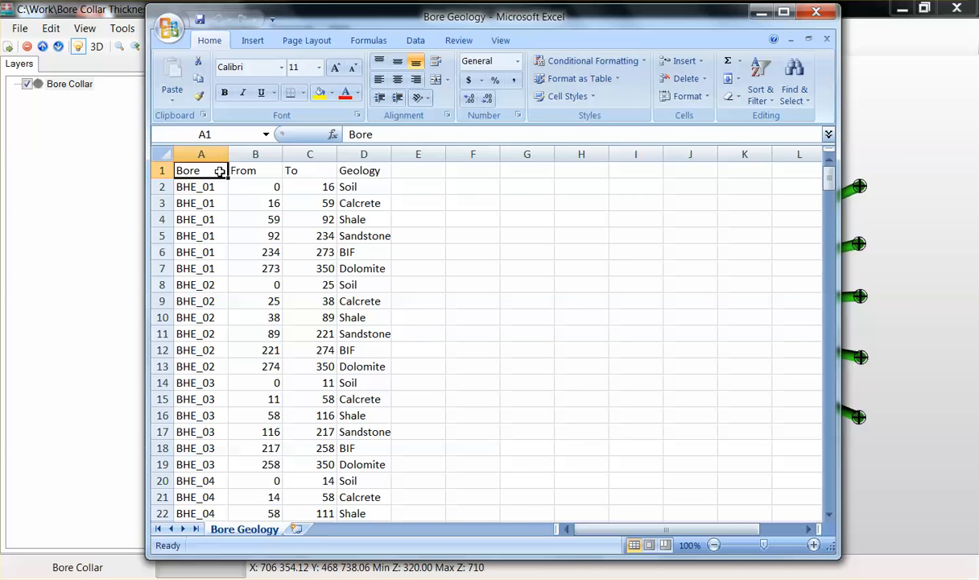
left_click(252, 169)
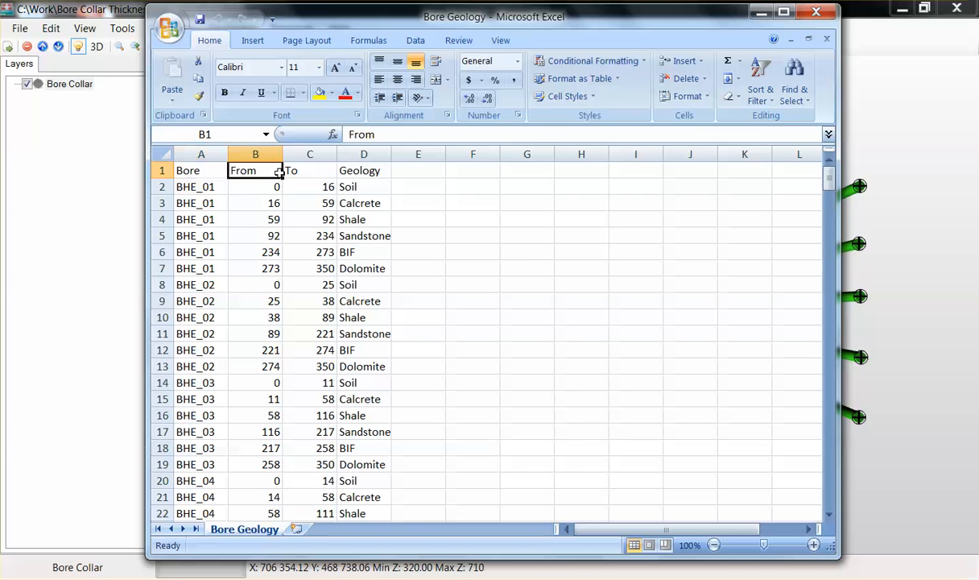
left_click(338, 172)
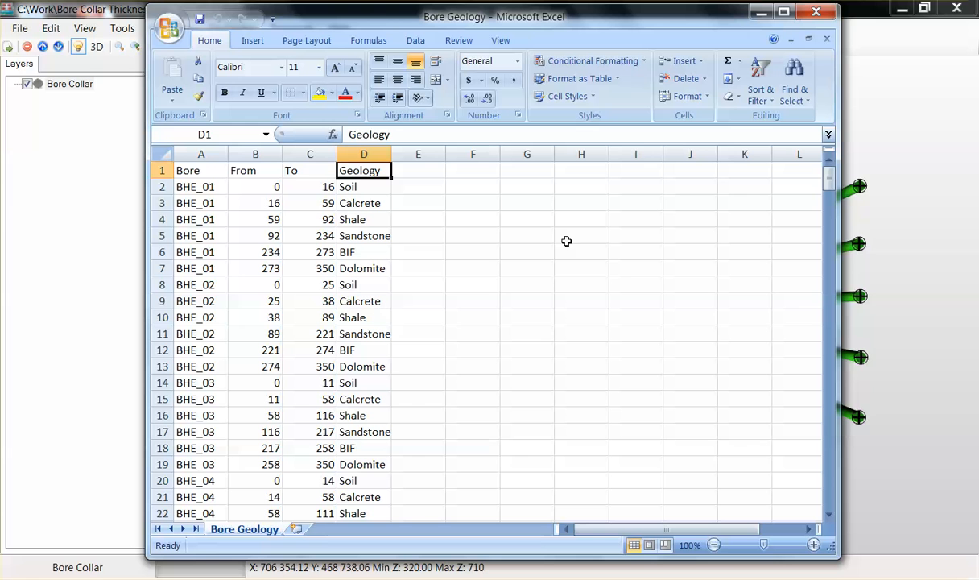
left_click(829, 12)
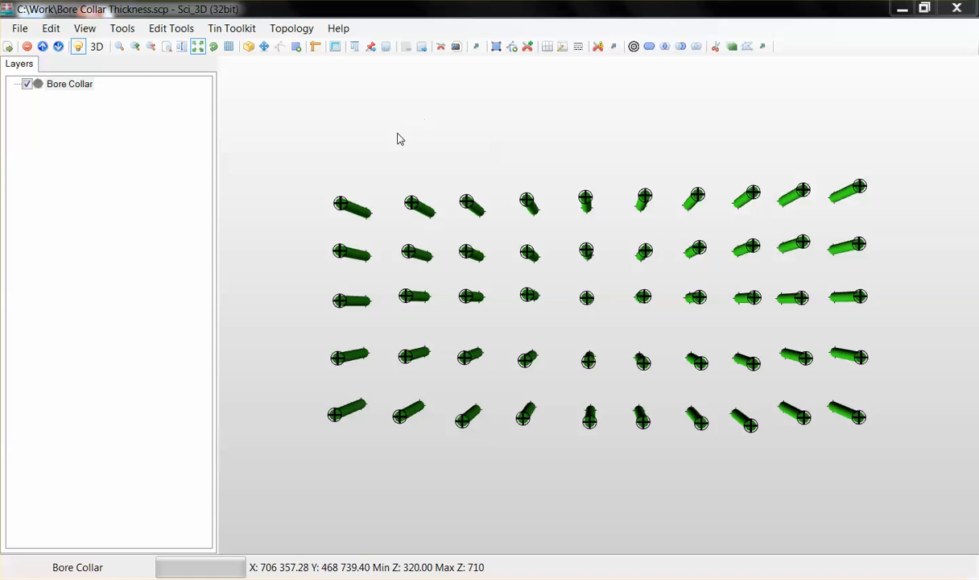
- Open the Bore Collar layer's attributes and choose the Bore Geology file for importing more attributes
left_click(92, 89)
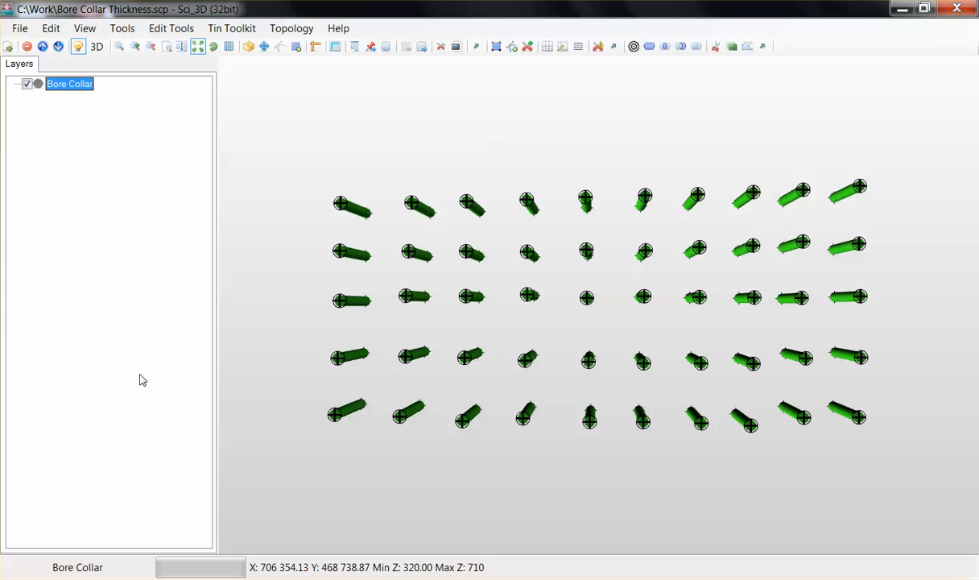
right_click(77, 86)
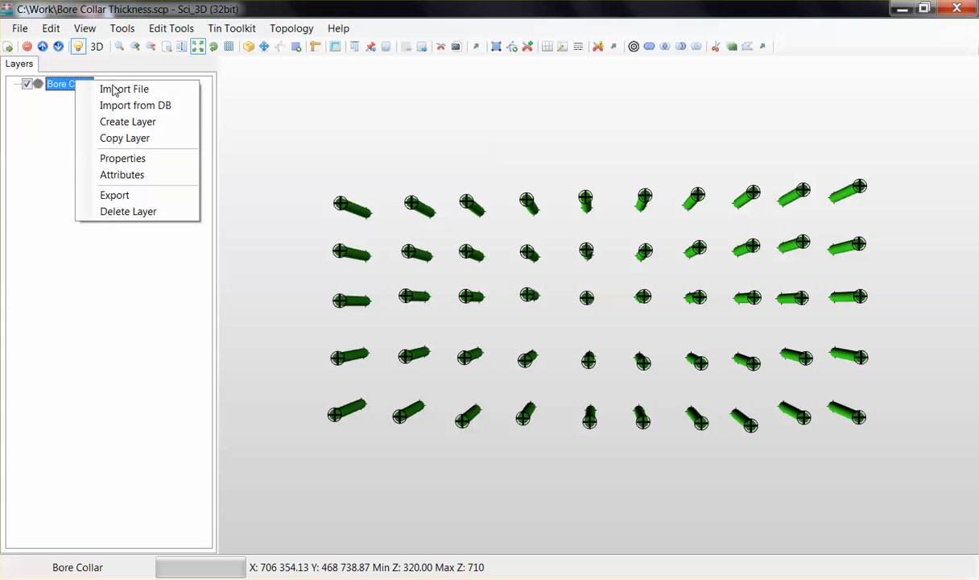
left_click(182, 178)
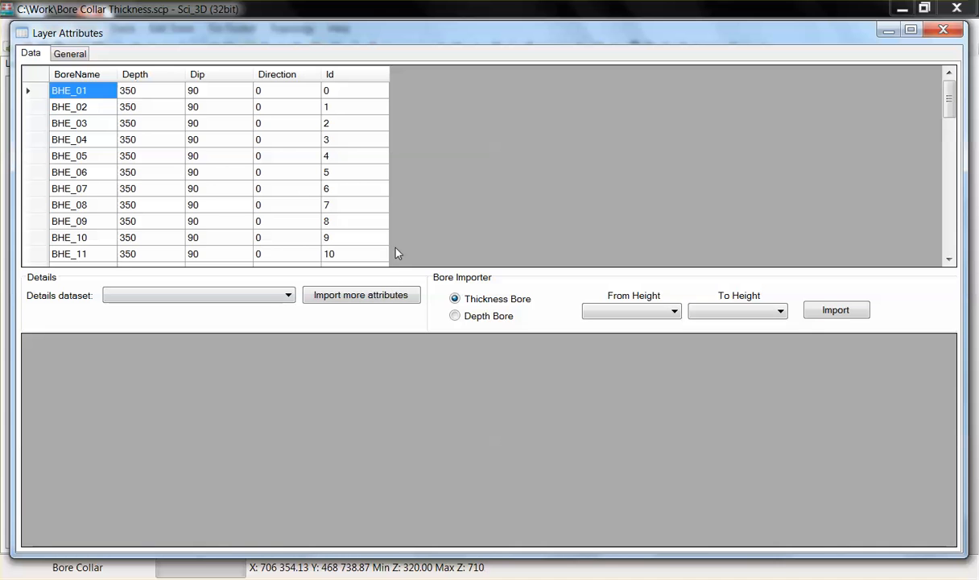
left_click(407, 298)
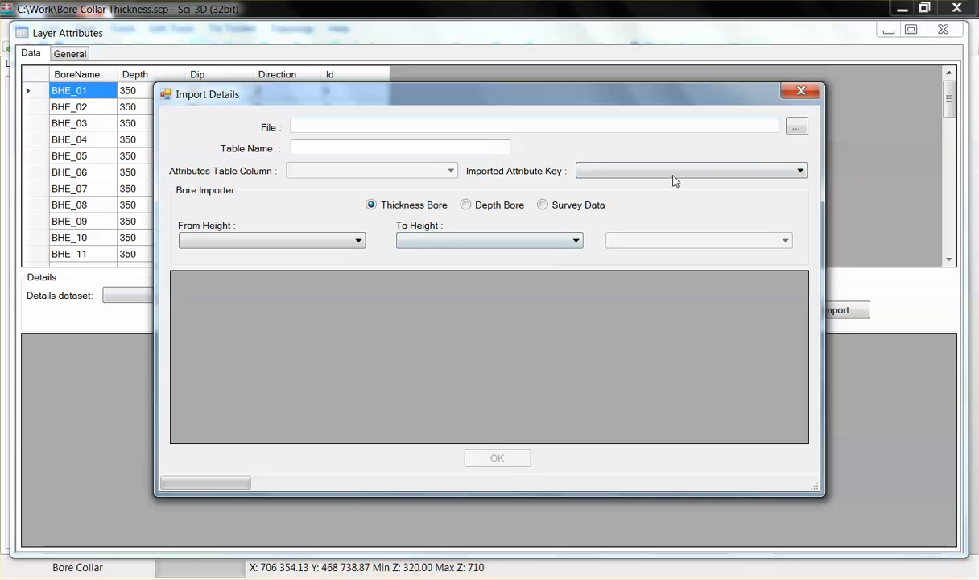
left_click(797, 127)
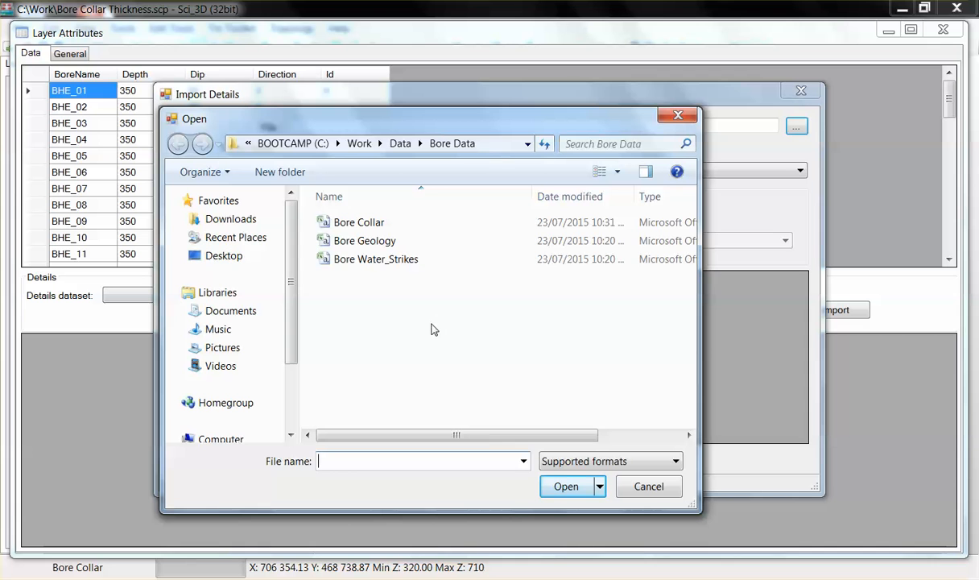
left_click(405, 240)
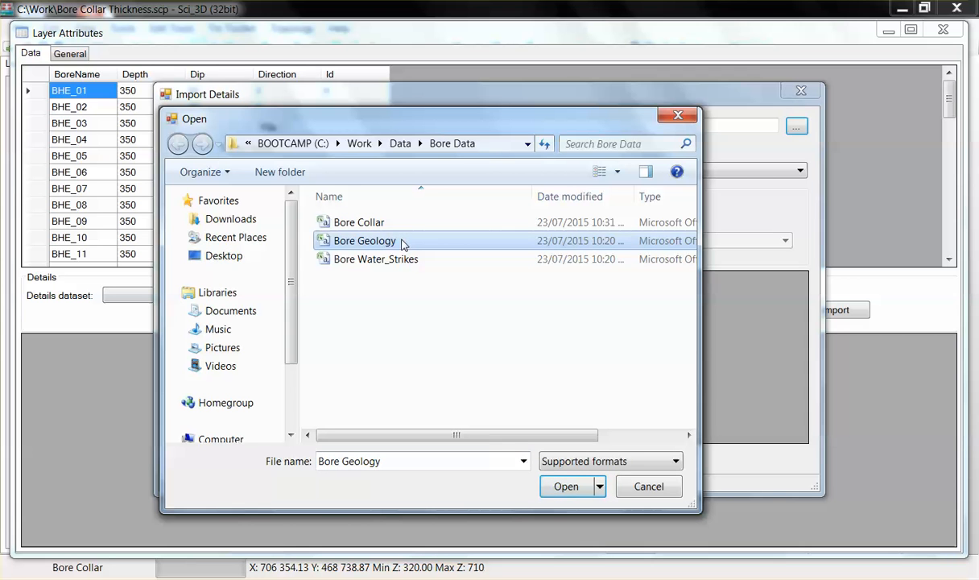
left_click(584, 489)
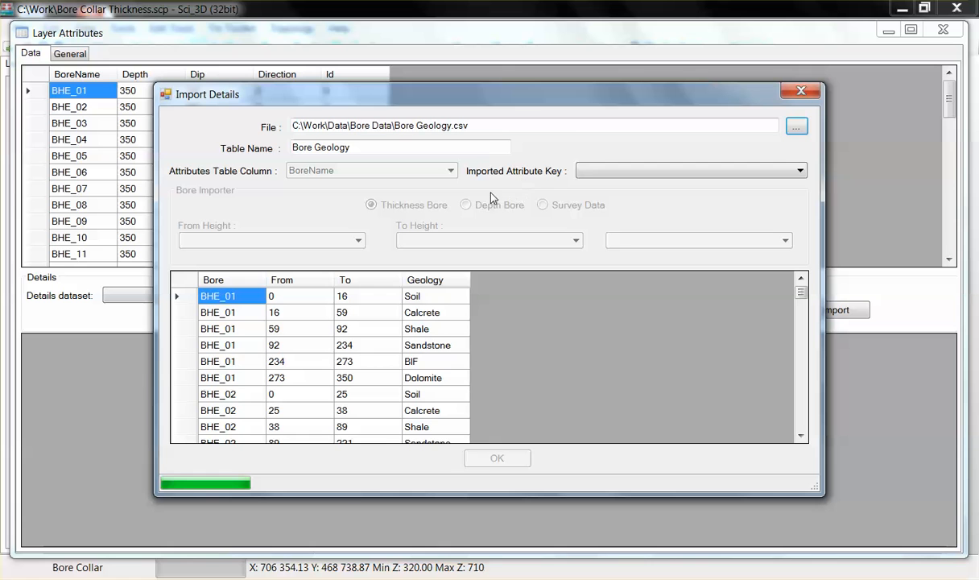
- Set the imported attribute key to Bore and name the table Geology Description
left_click(596, 171)
left_click(616, 196)
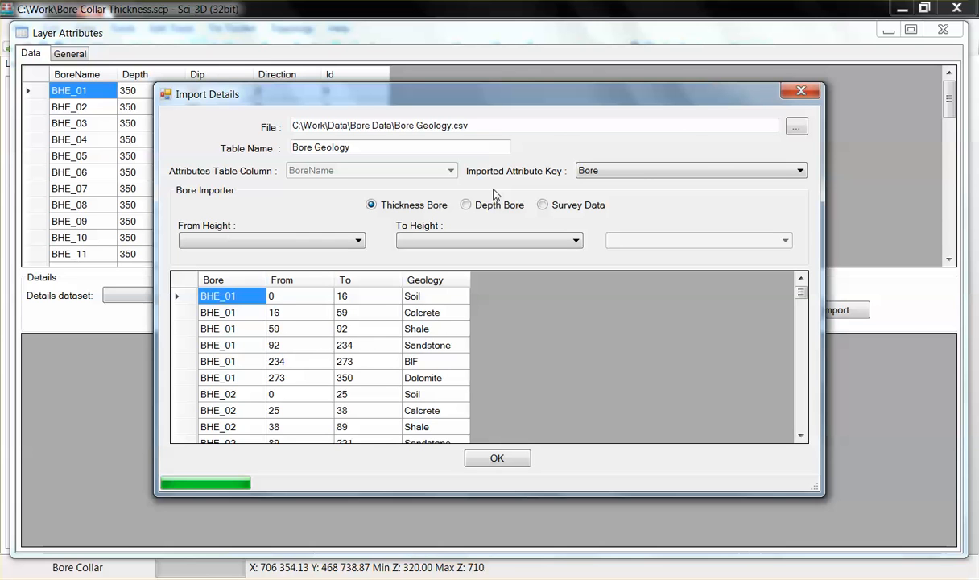
left_click_drag(389, 149, 280, 148)
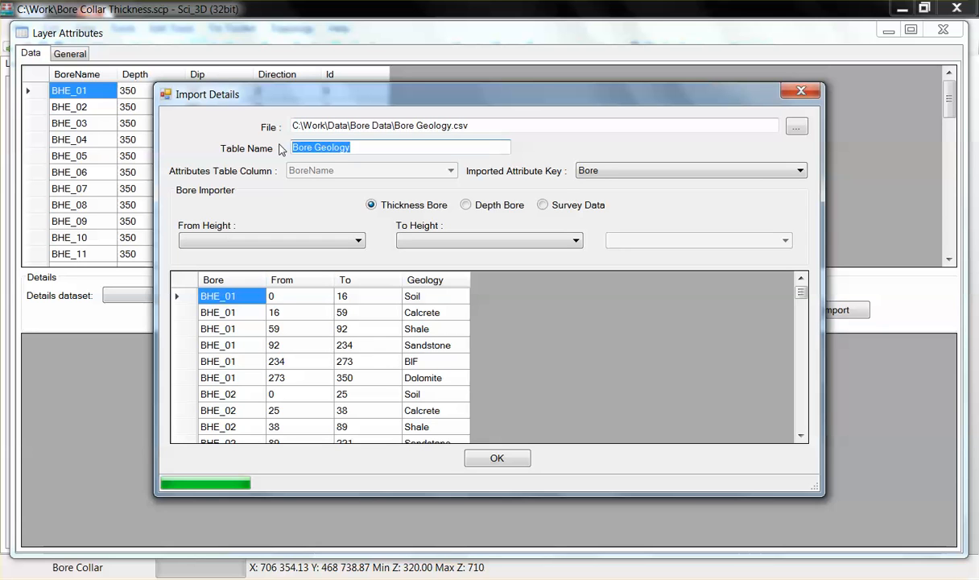
type("Geology")
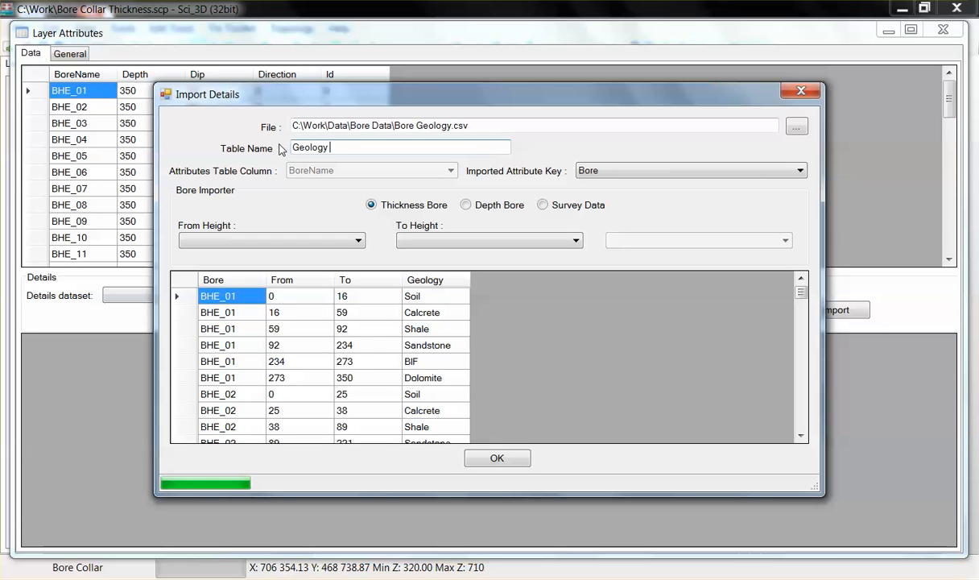
type(" Description")
- Set the import's from height to From and to height to To, and confirm the import
left_click(306, 245)
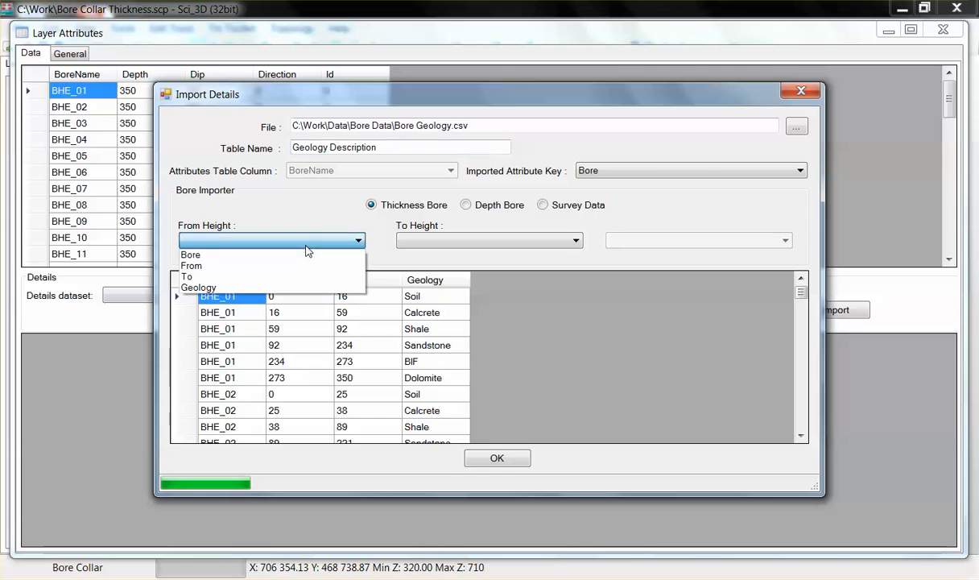
left_click(310, 266)
left_click(418, 240)
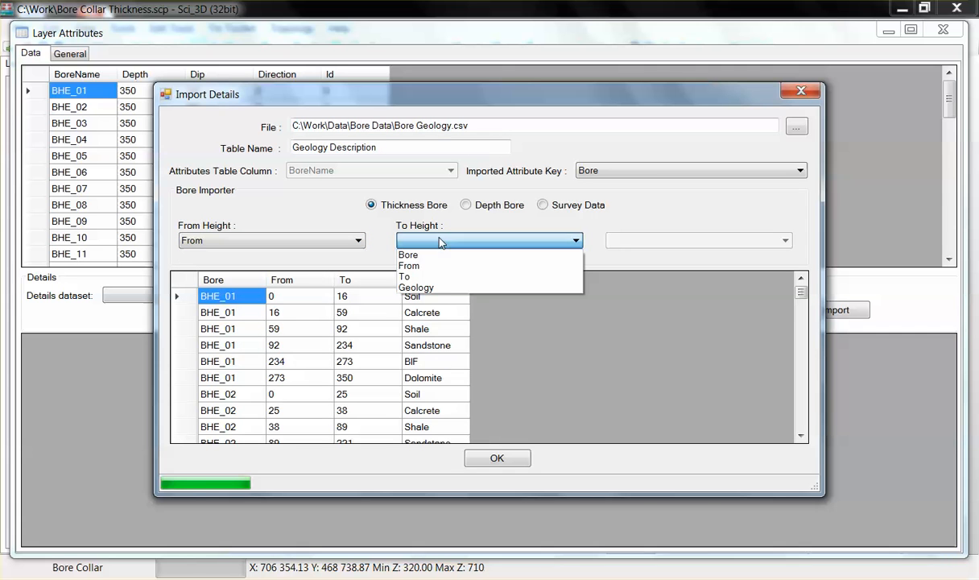
left_click(443, 277)
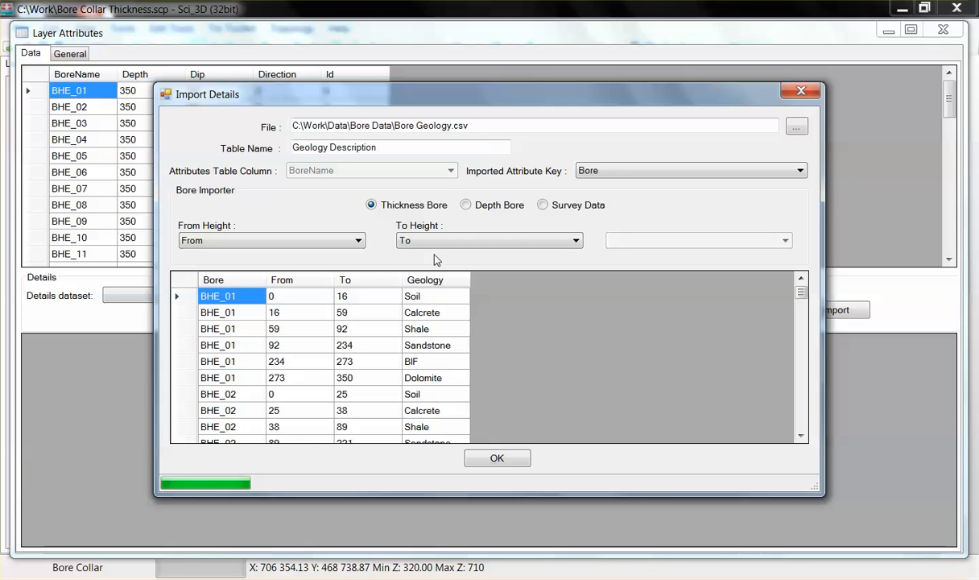
left_click(509, 466)
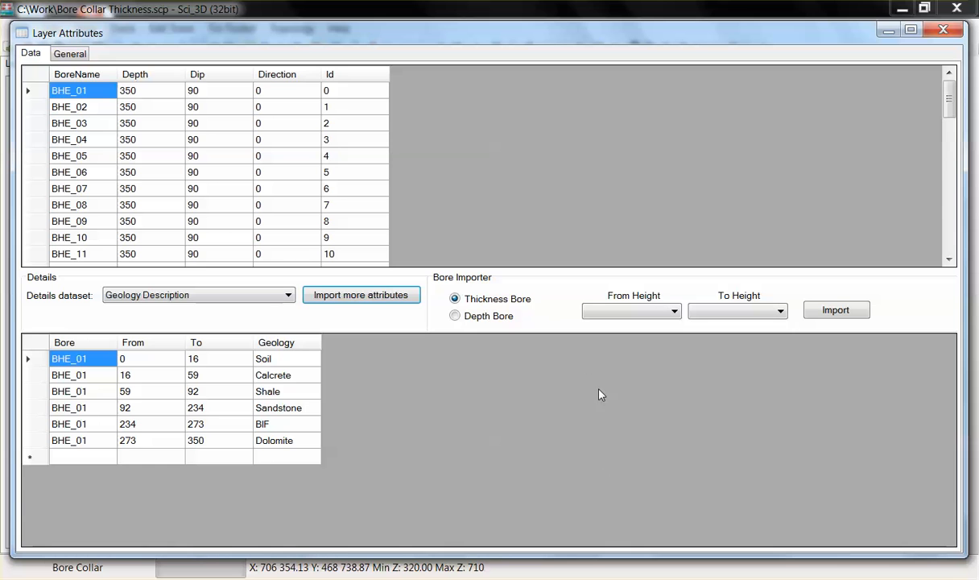
- Import the Geology Description dataset as a thickness bore using From and To heights
left_click(655, 314)
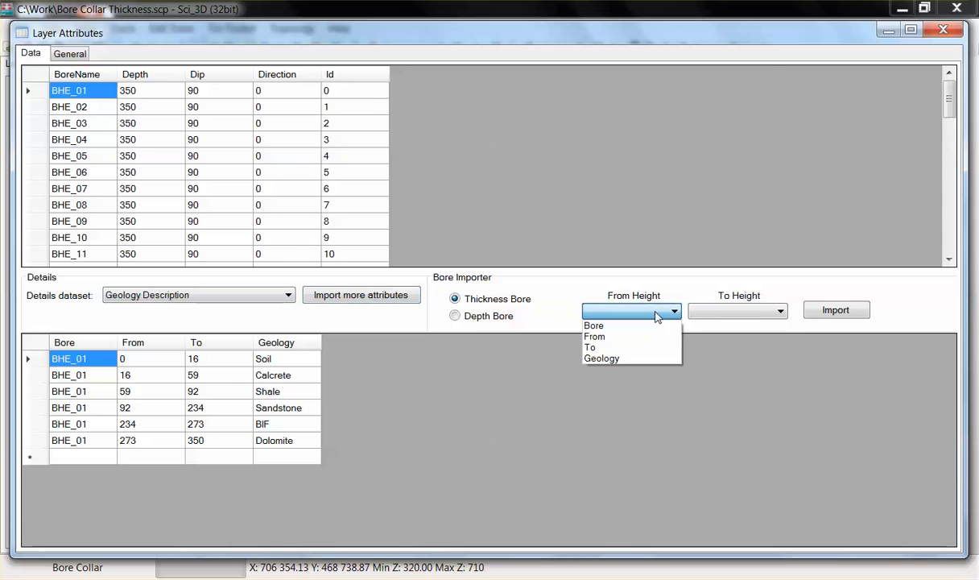
left_click(617, 337)
left_click(744, 314)
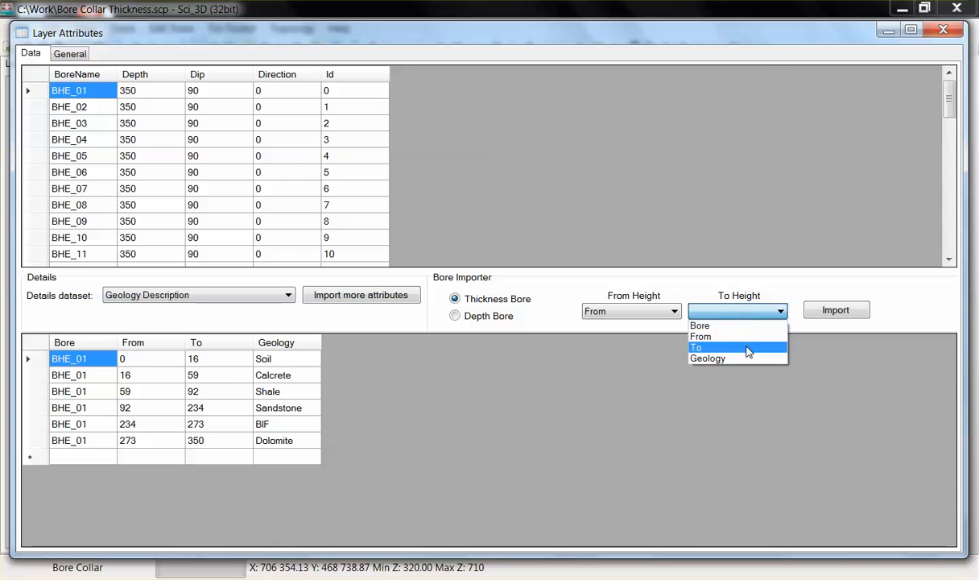
left_click(748, 348)
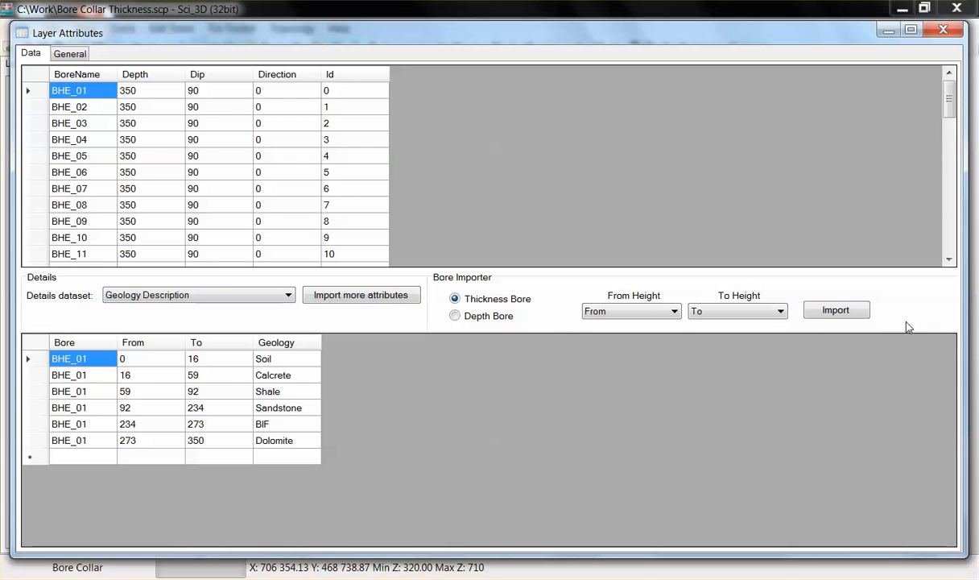
left_click(815, 312)
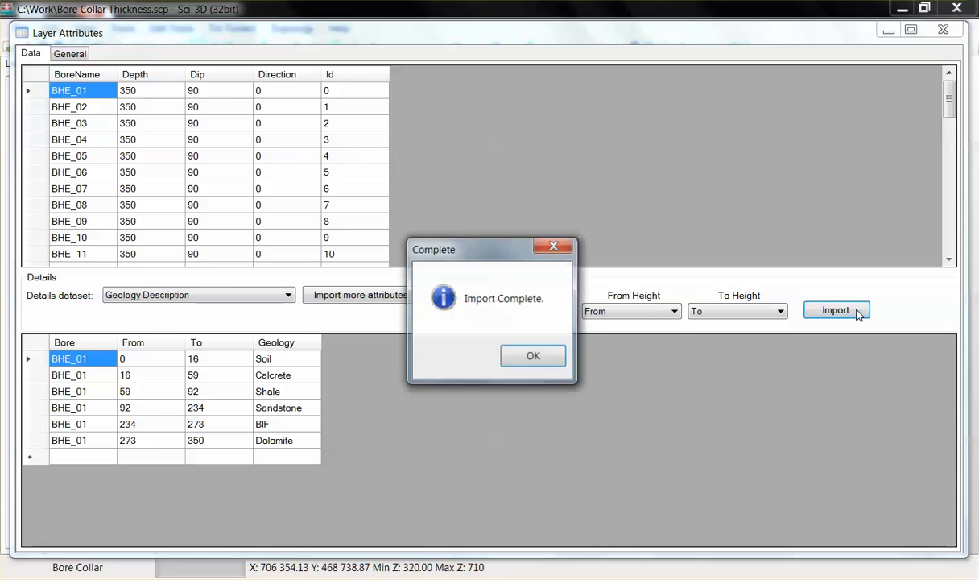
left_click(558, 362)
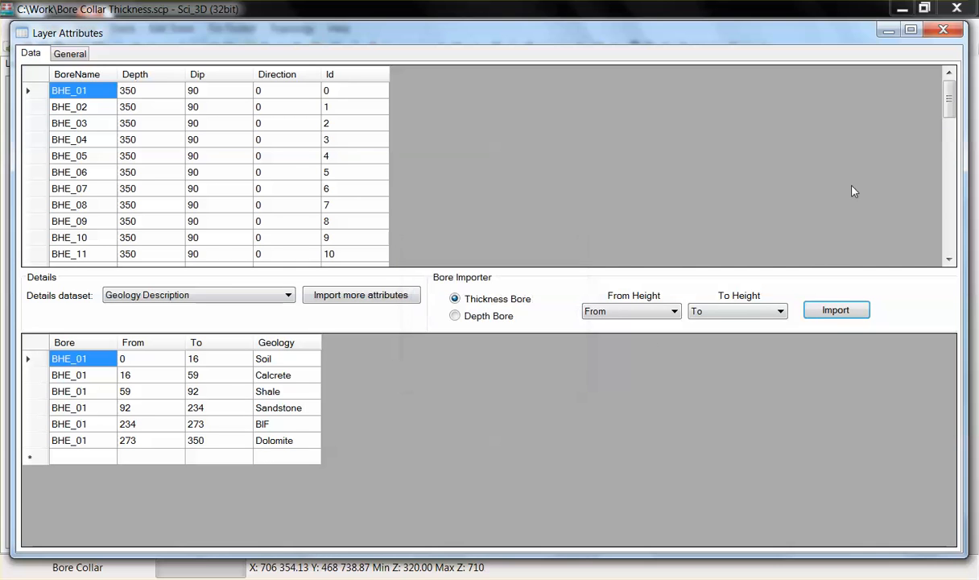
- Close the layer attributes window and save the project
left_click(944, 31)
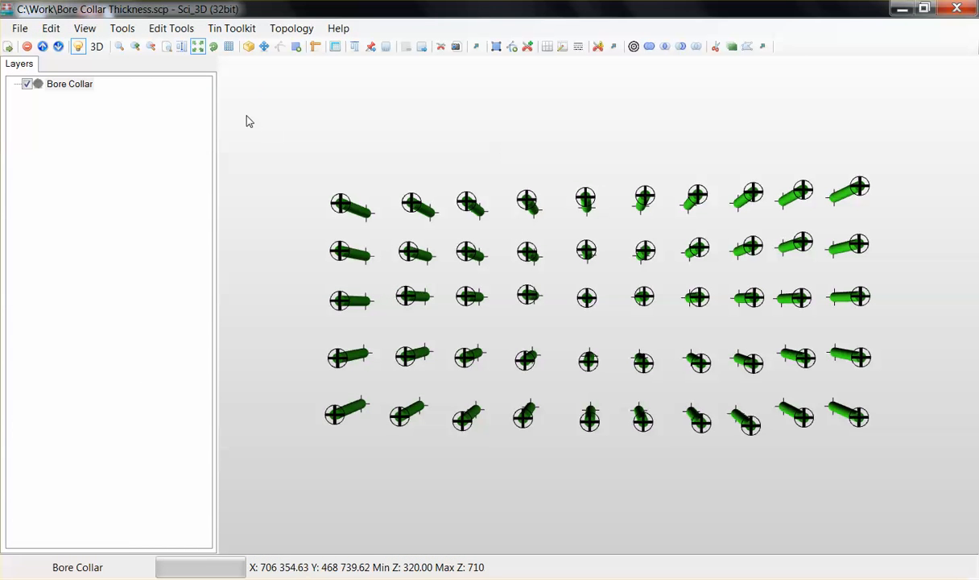
left_click(24, 27)
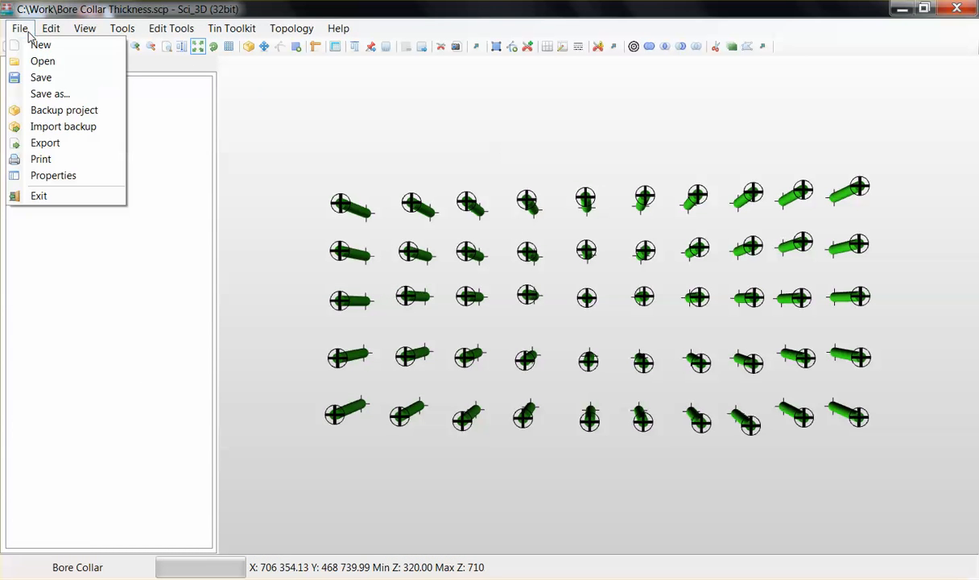
left_click(42, 77)
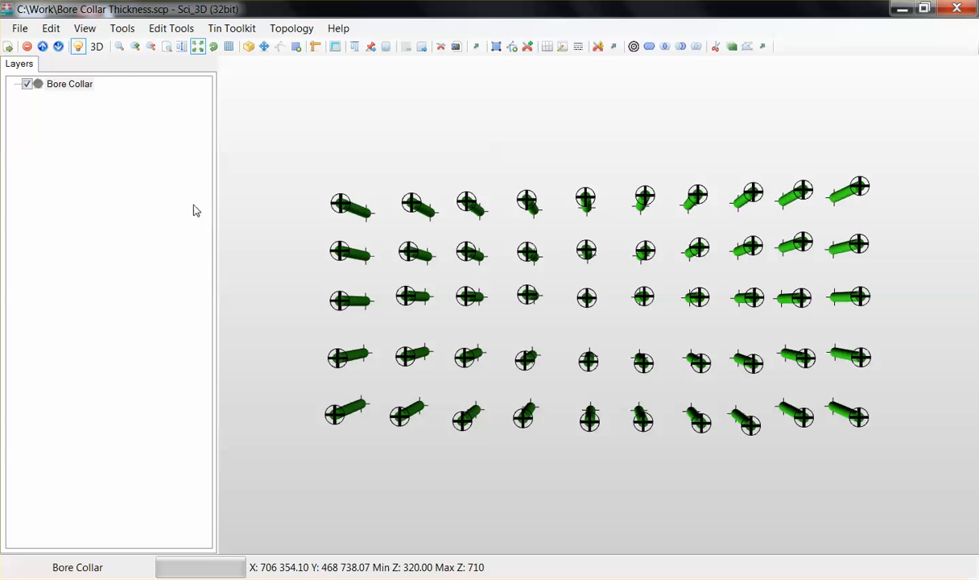
- Enable attribute colour indexing for Bore Collar using the Geology Description table's Geology attribute
double_click(90, 85)
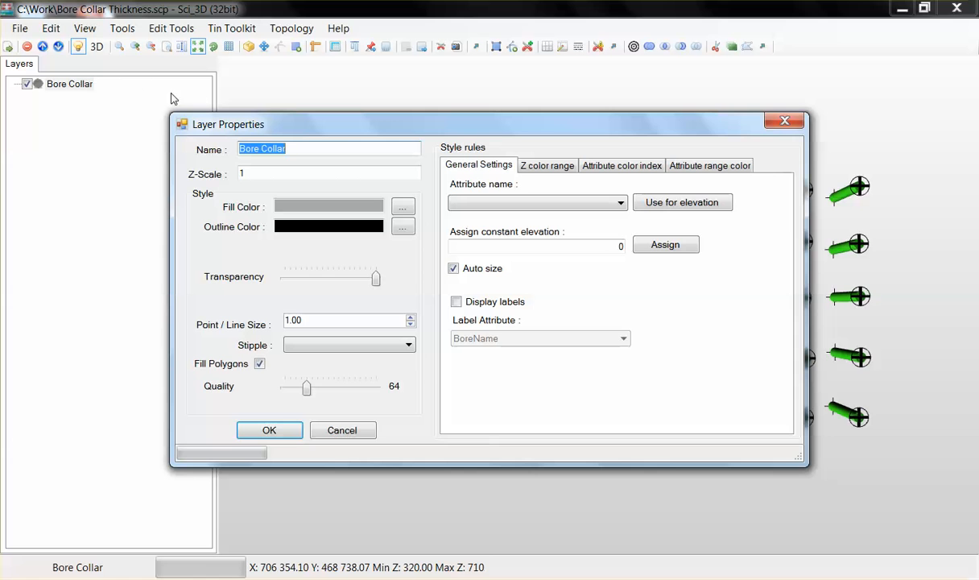
left_click(621, 167)
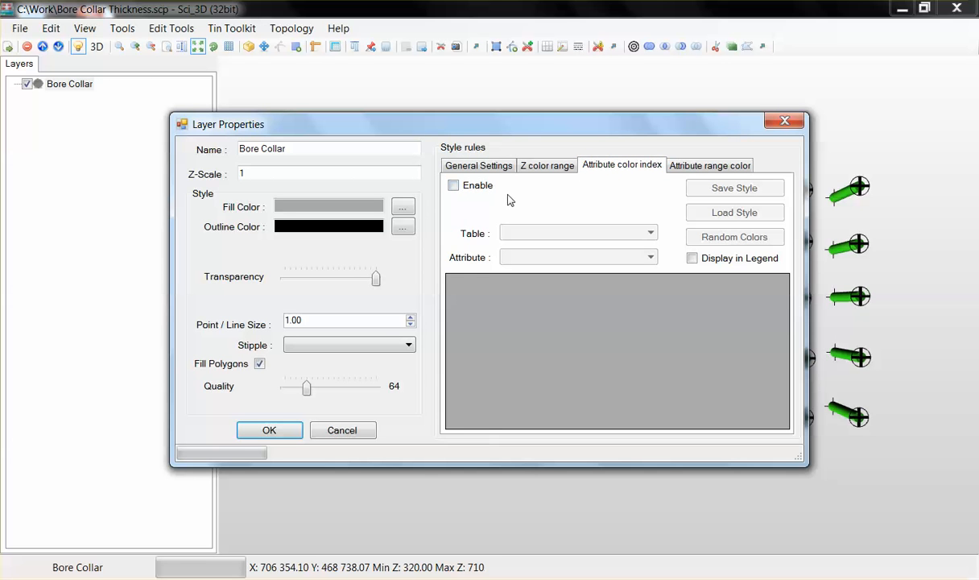
left_click(454, 186)
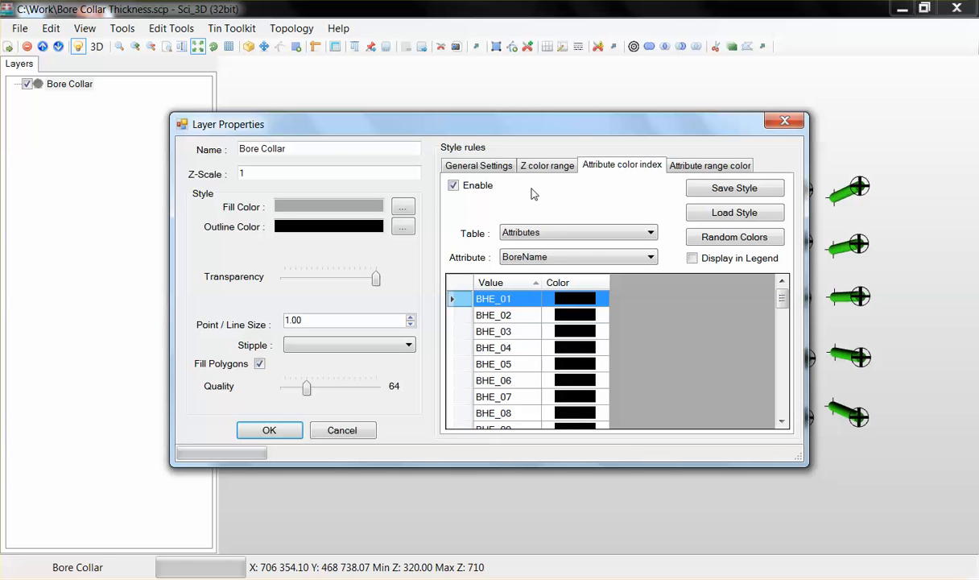
left_click(633, 235)
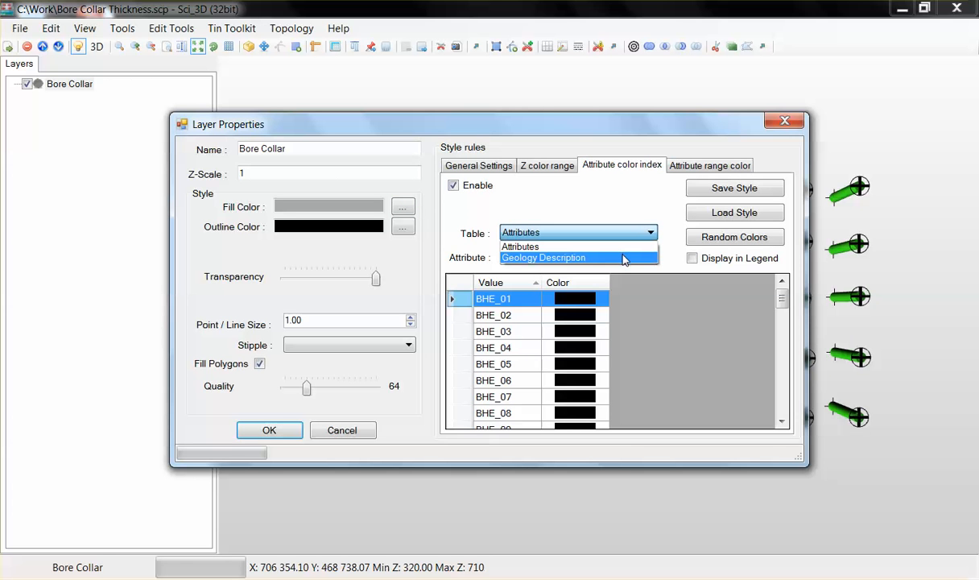
left_click(624, 258)
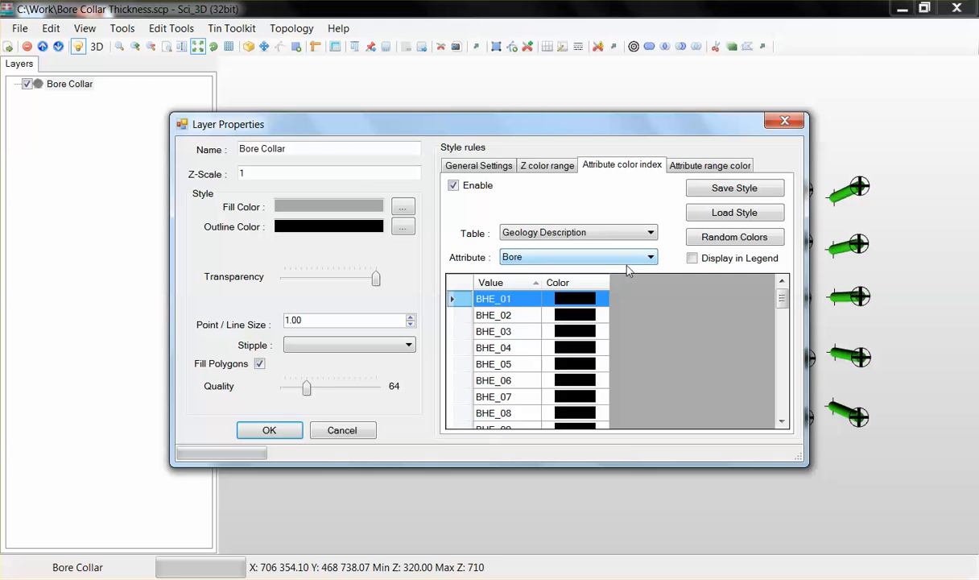
left_click(629, 258)
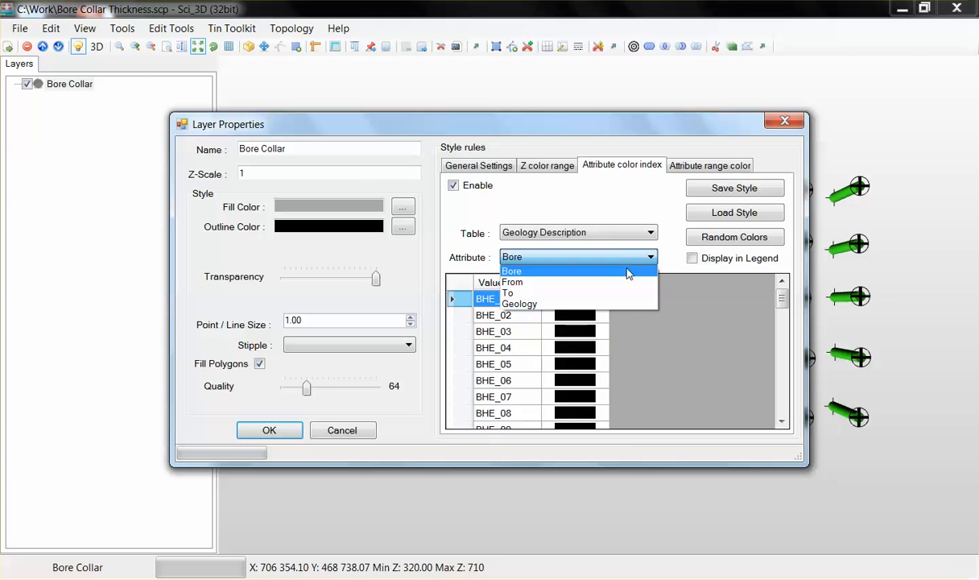
left_click(622, 305)
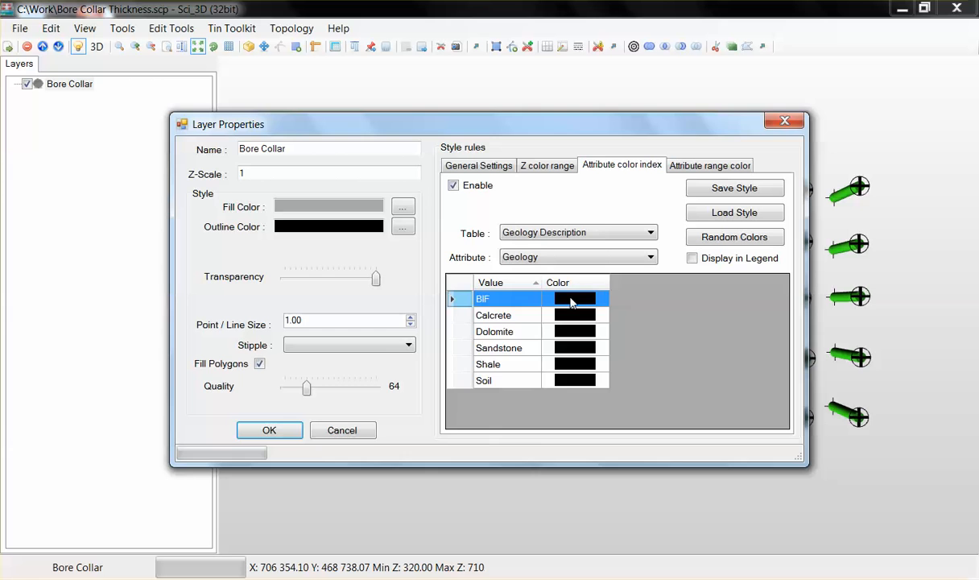
- Set the BIF value's colour to green
left_click(600, 298)
left_click(454, 188)
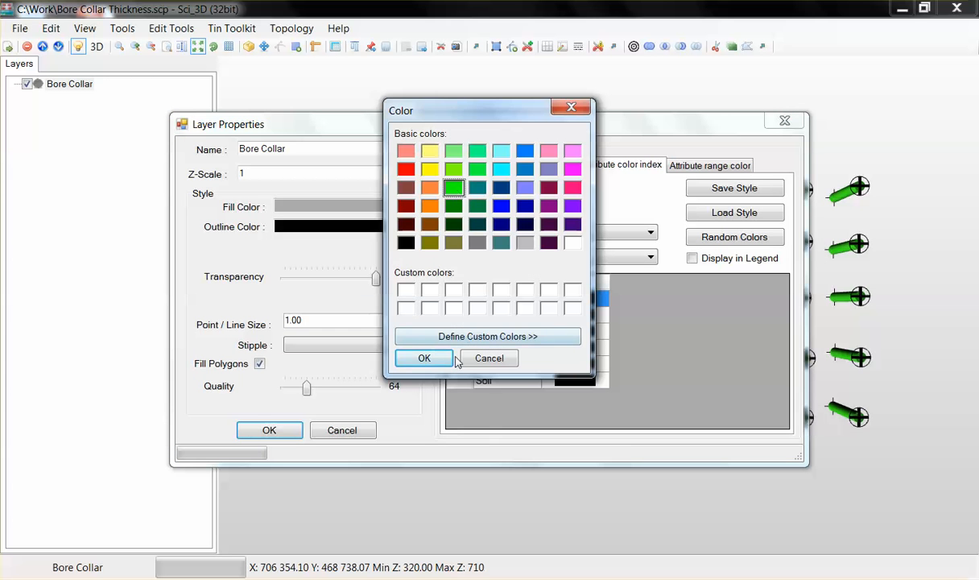
left_click(424, 358)
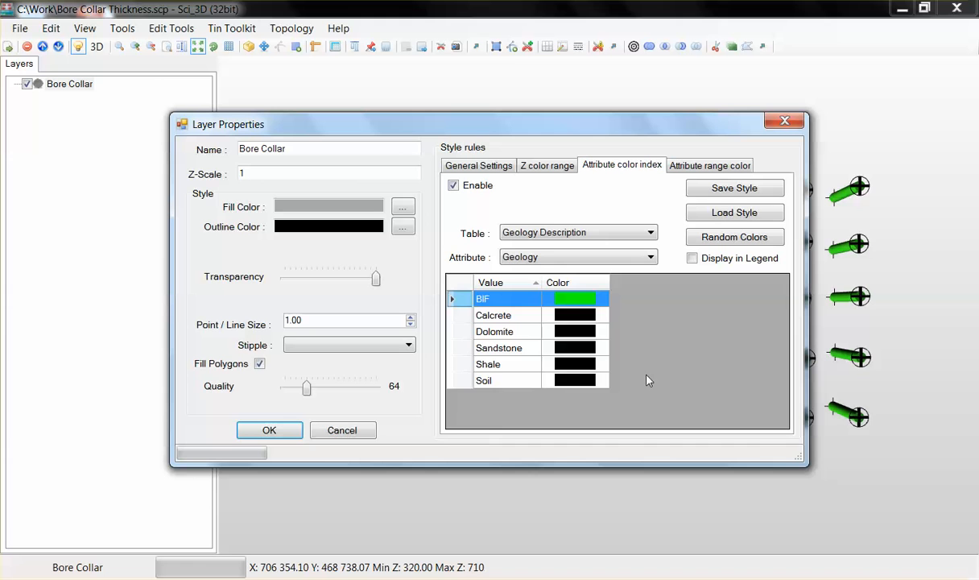
- Assign random colours to the geology values and apply the layer properties
left_click(773, 240)
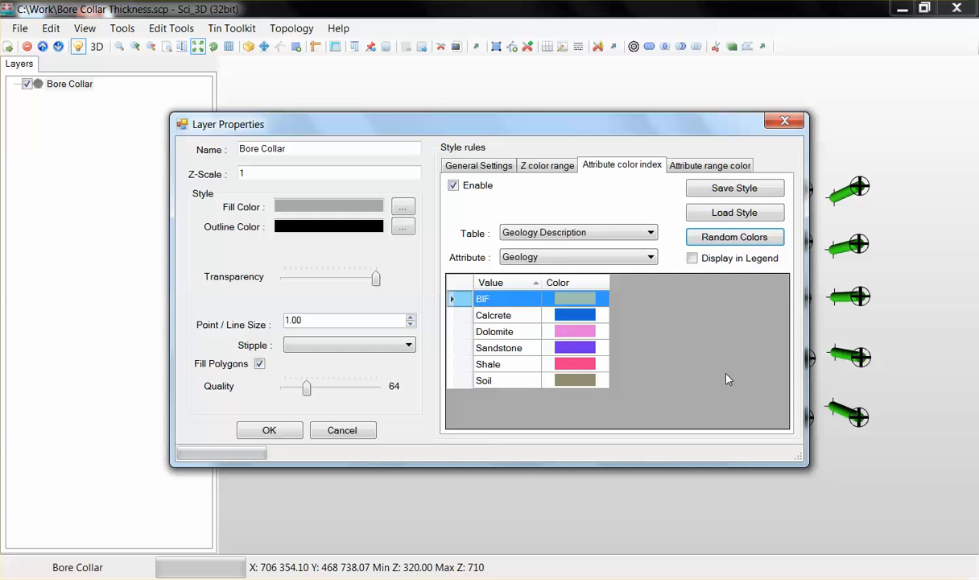
left_click(290, 436)
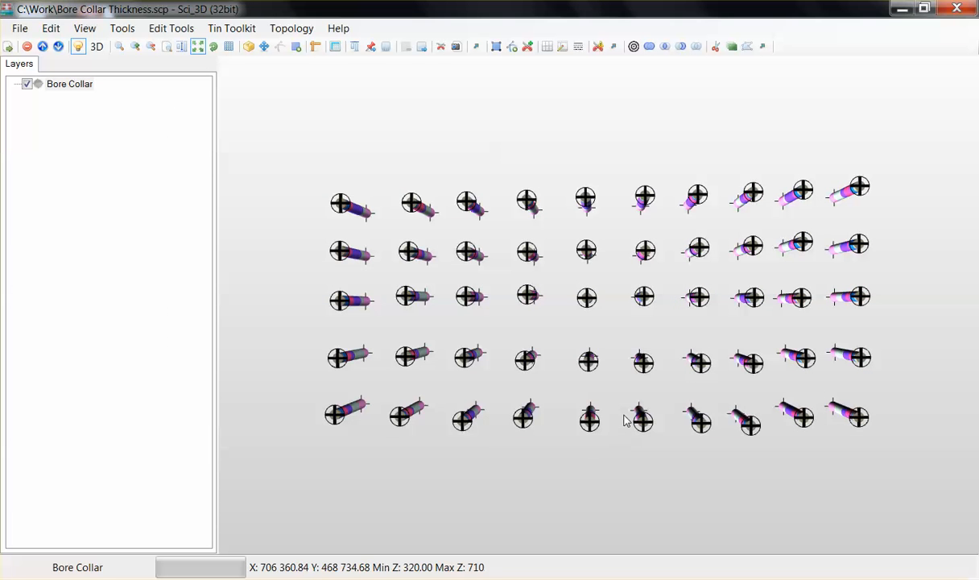
- Tilt the 3D view to inspect the colour-coded geology along the bores
middle_click_drag(624, 426, 587, 372)
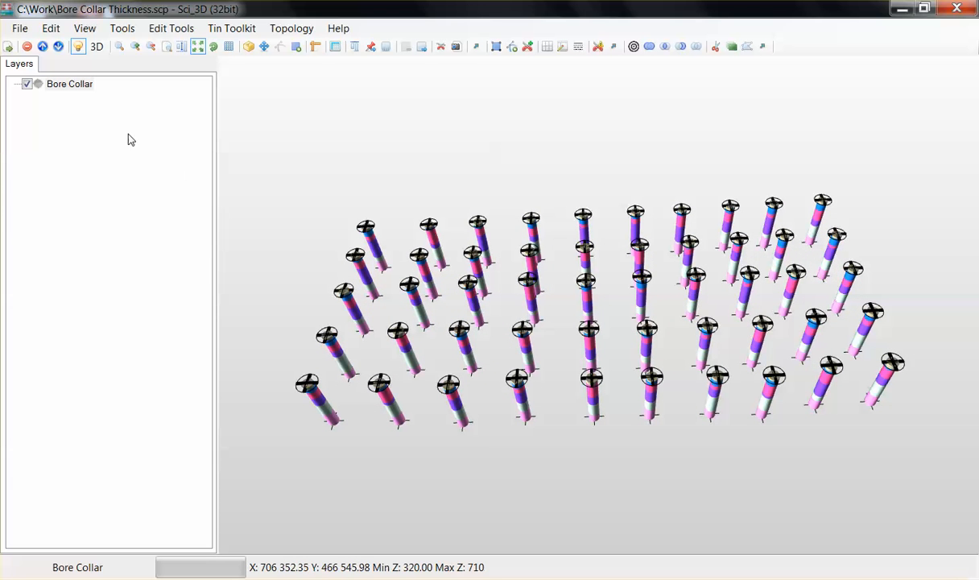
left_click(20, 28)
left_click(74, 82)
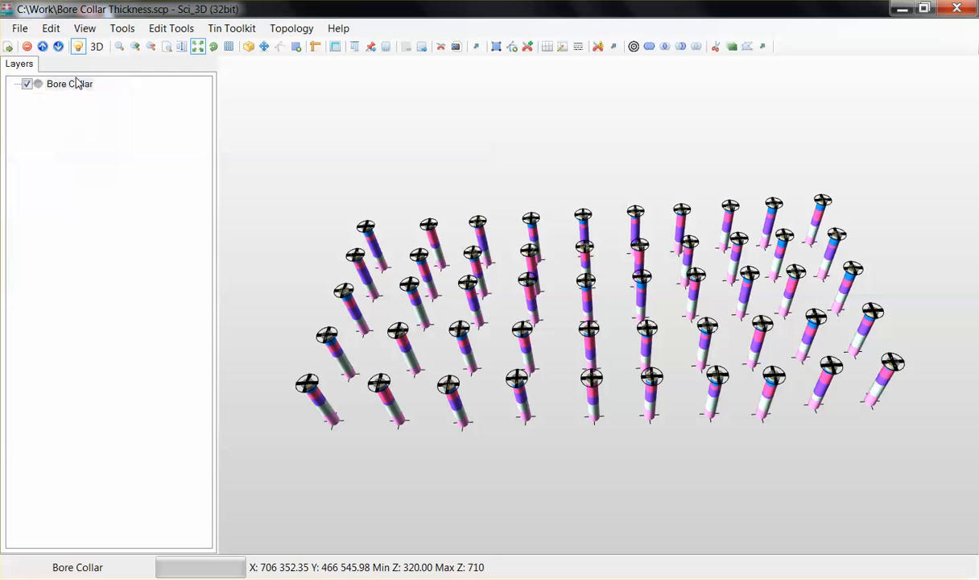